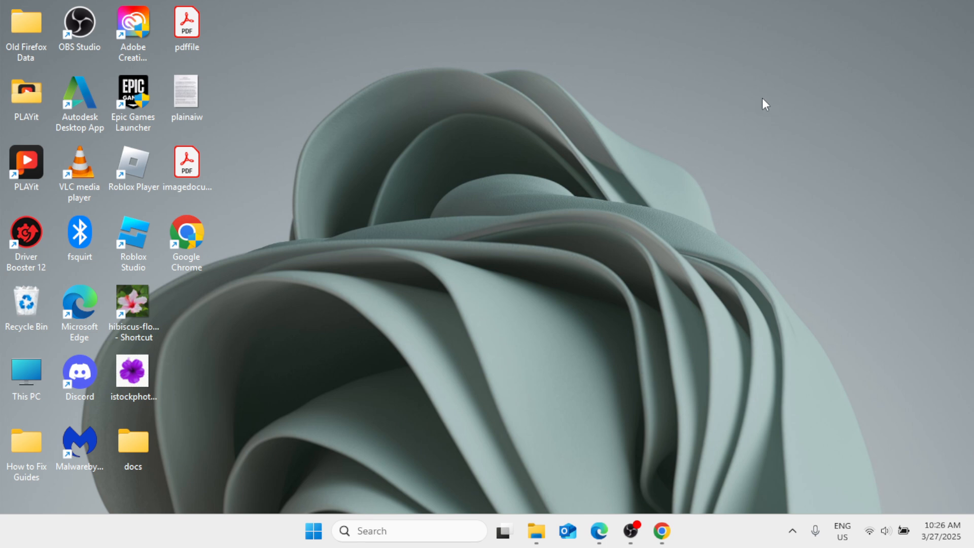
Open Google Chrome from the Windows search and maximize its window
{"action": "left_click", "coordinate": [439, 530]}
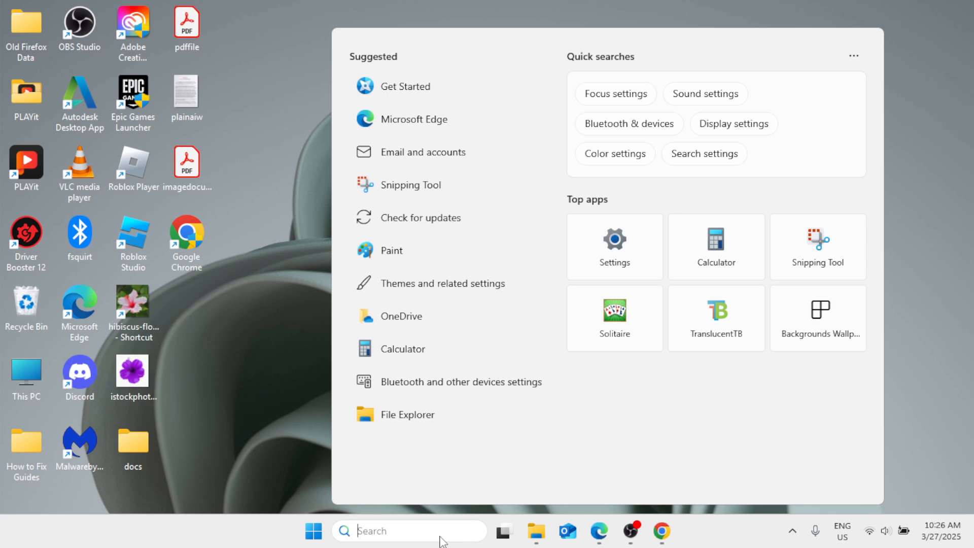
{"action": "type", "text": "chrome"}
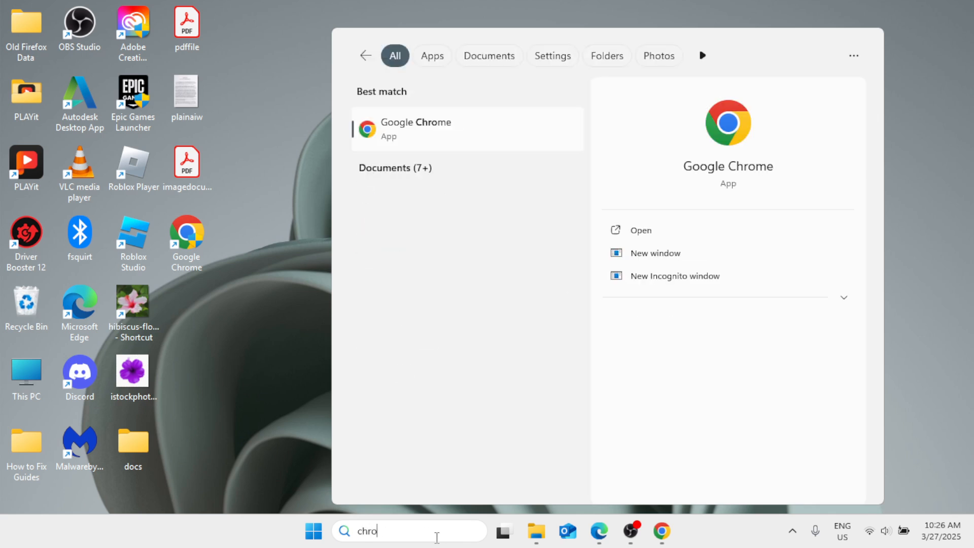
{"action": "left_click", "coordinate": [452, 147]}
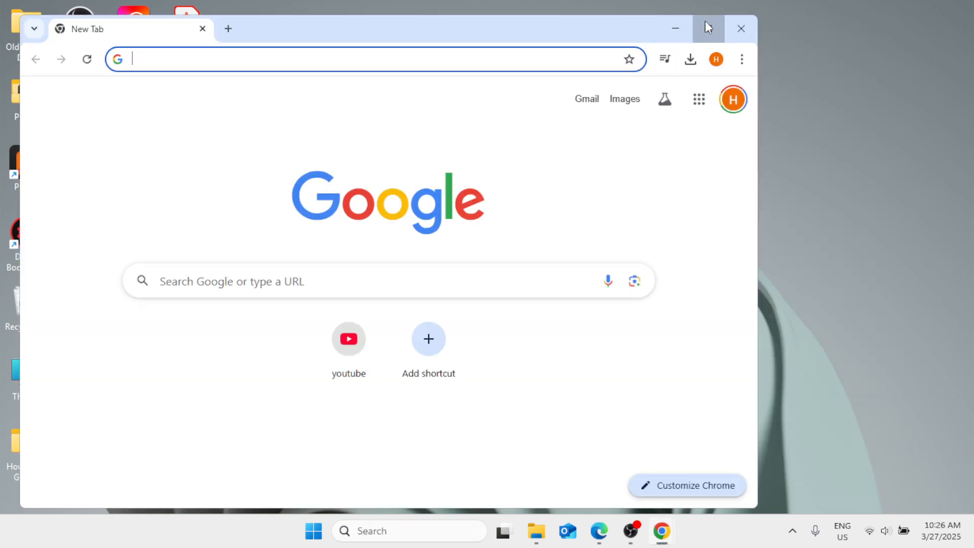
{"action": "left_click", "coordinate": [709, 28]}
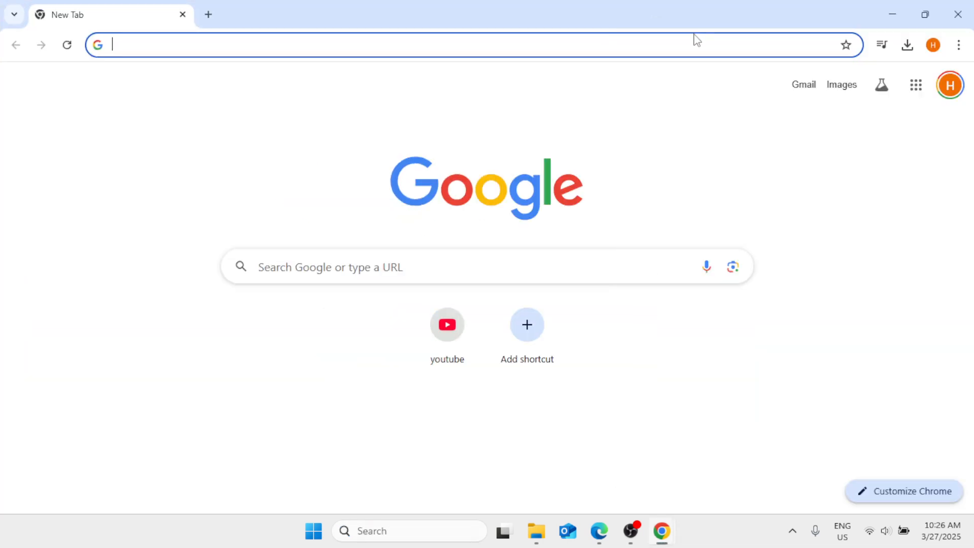
Open Google Forms from the list of Google apps
{"action": "left_click", "coordinate": [915, 97]}
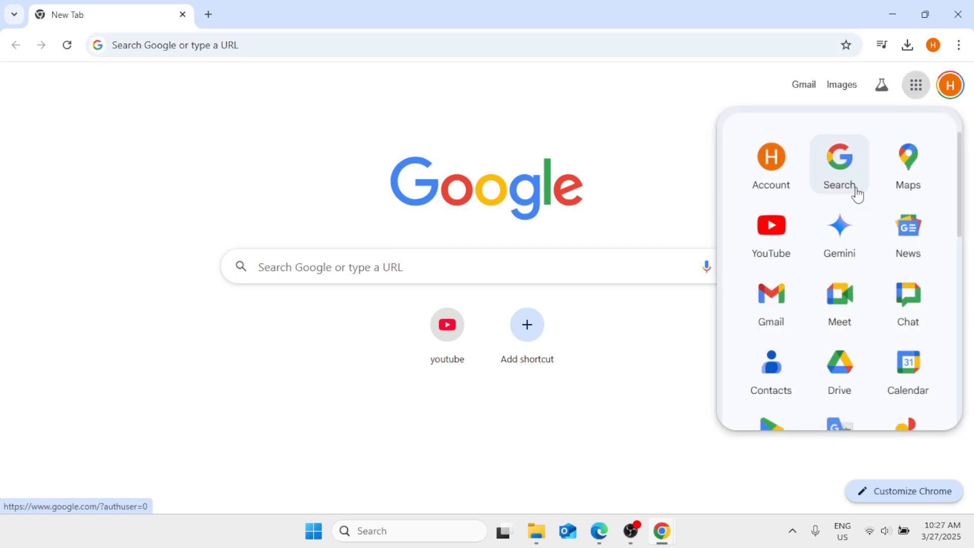
{"action": "scroll", "coordinate": [857, 256], "scroll_direction": "down", "scroll_amount": 6}
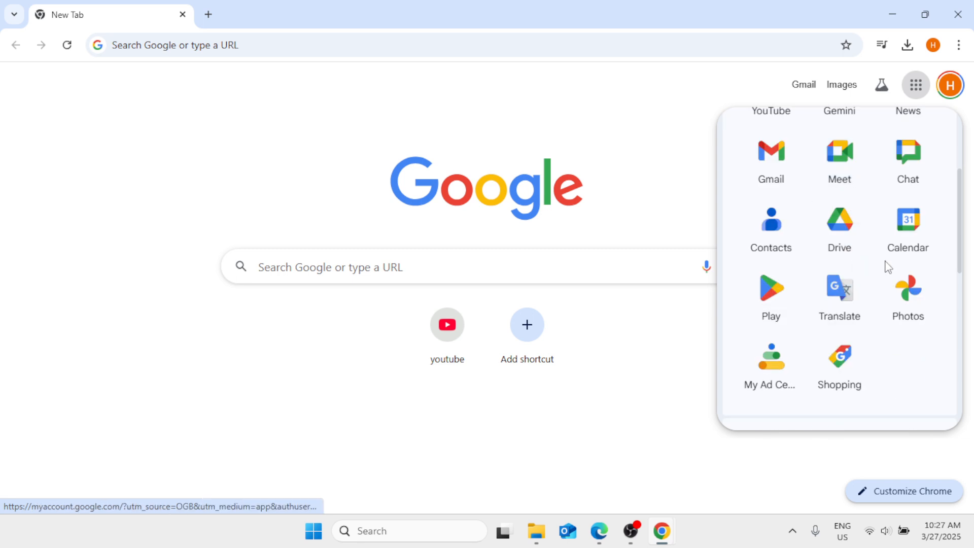
{"action": "scroll", "coordinate": [886, 284], "scroll_direction": "down", "scroll_amount": 5}
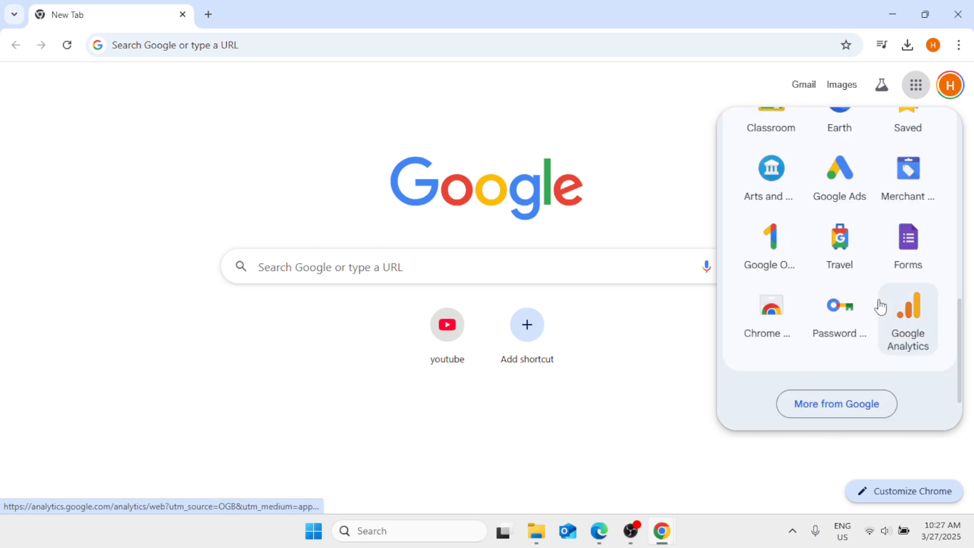
{"action": "left_click", "coordinate": [909, 256]}
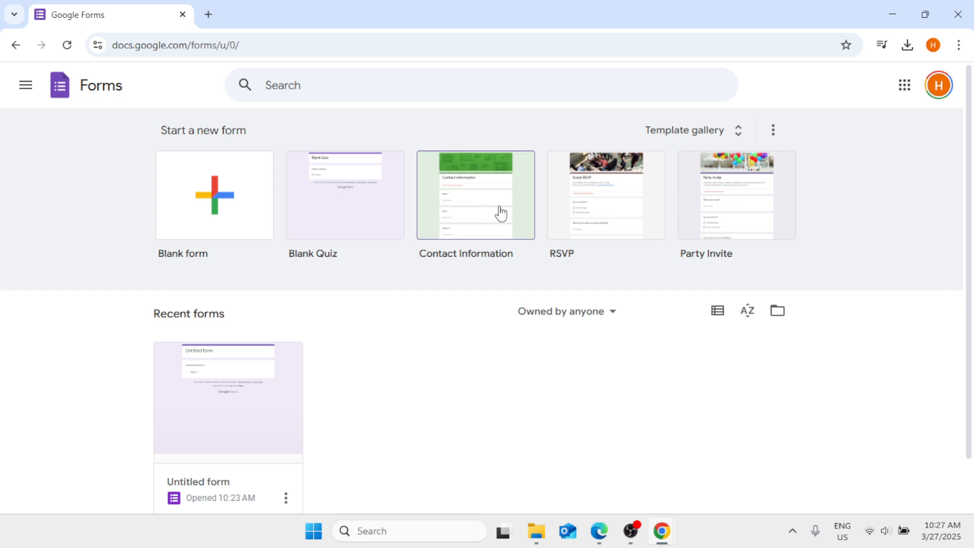
Browse the full template gallery and create a new form from the Blank form template
{"action": "left_click", "coordinate": [738, 131]}
{"action": "scroll", "coordinate": [302, 347], "scroll_direction": "down", "scroll_amount": 5}
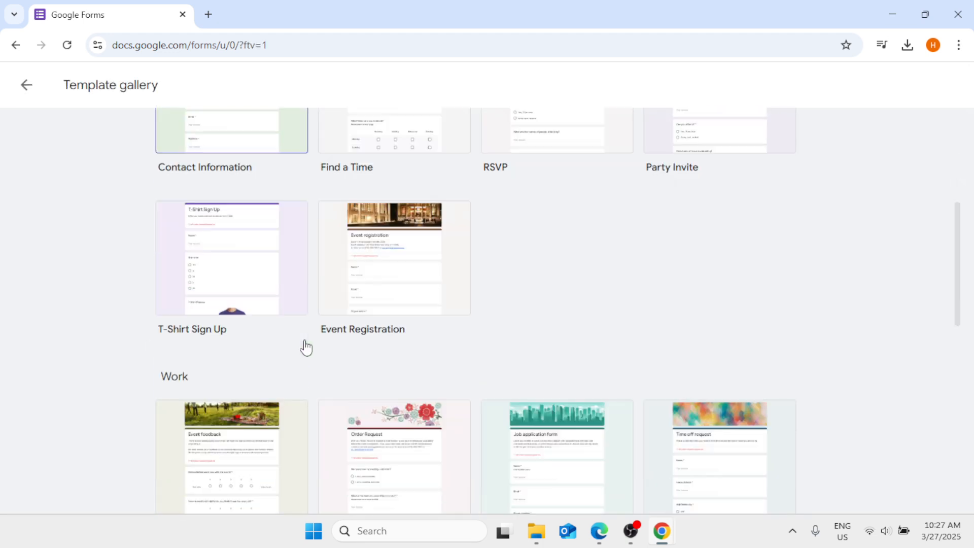
{"action": "scroll", "coordinate": [235, 376], "scroll_direction": "down", "scroll_amount": 6}
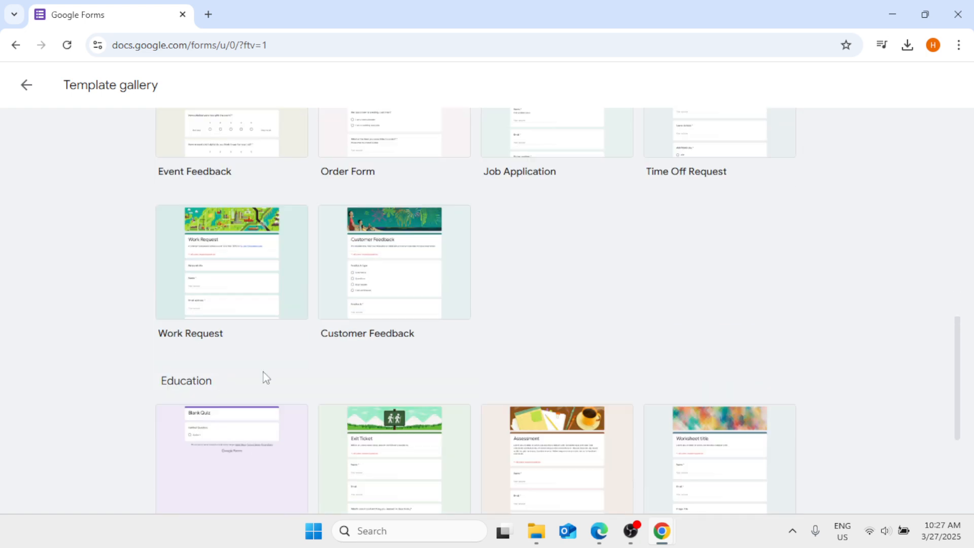
{"action": "scroll", "coordinate": [585, 386], "scroll_direction": "up", "scroll_amount": 6}
{"action": "scroll", "coordinate": [584, 386], "scroll_direction": "up", "scroll_amount": 6}
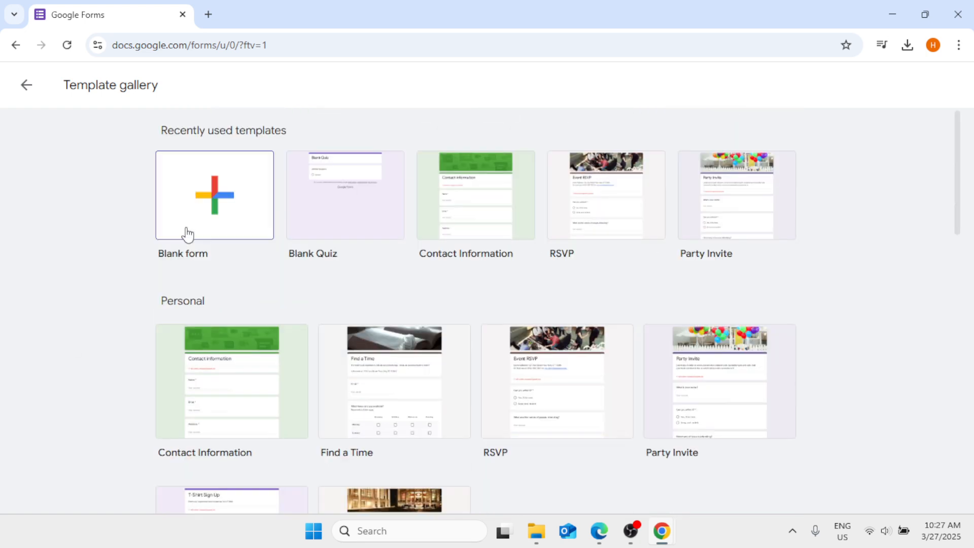
{"action": "left_click", "coordinate": [257, 196]}
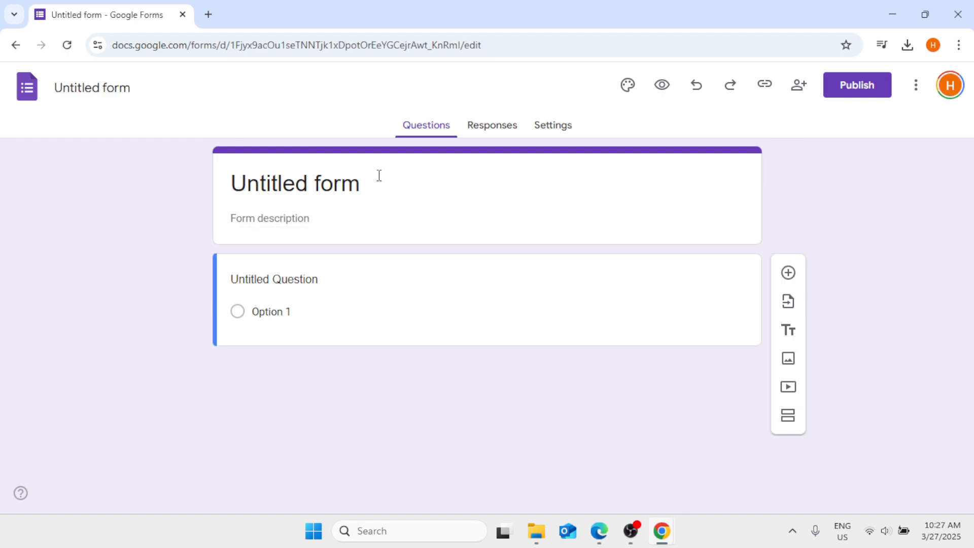
Replace the form's default title with "SCIENCE EXAM"
{"action": "left_click", "coordinate": [361, 192]}
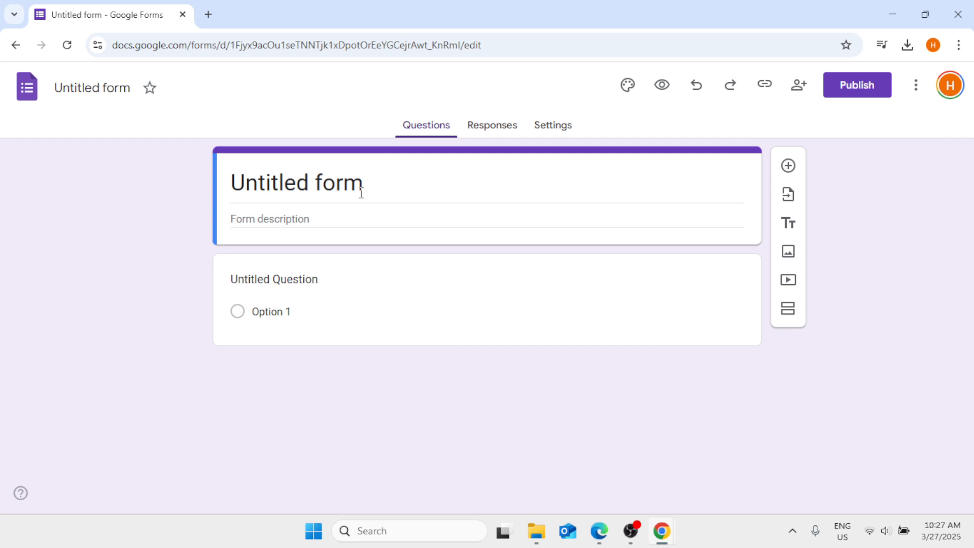
{"action": "left_click", "coordinate": [421, 182]}
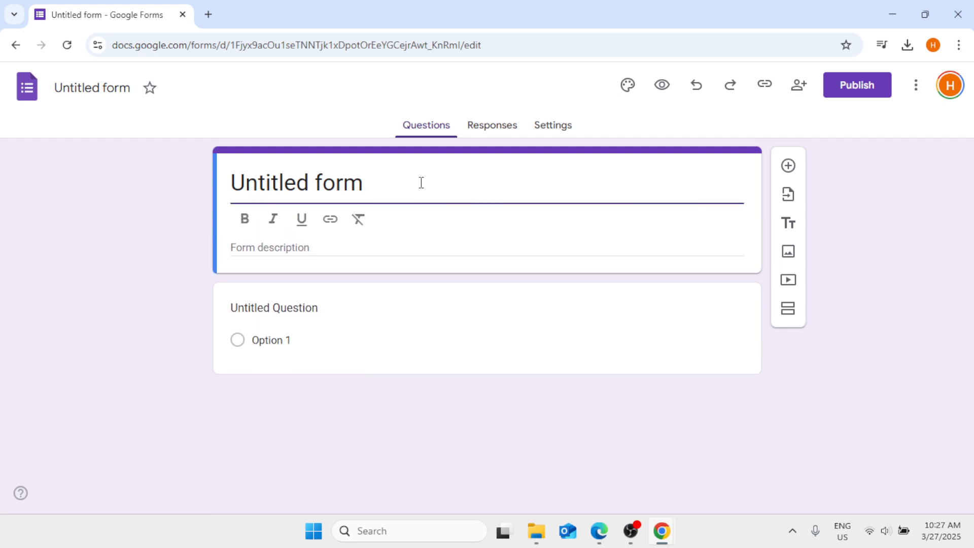
{"action": "type", "text": "S"}
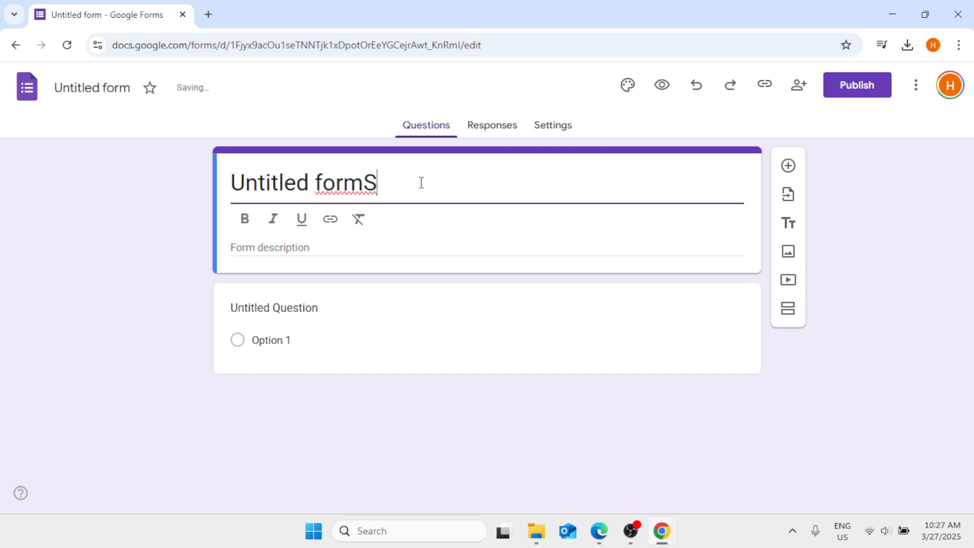
{"action": "type", "text": "CIEN"}
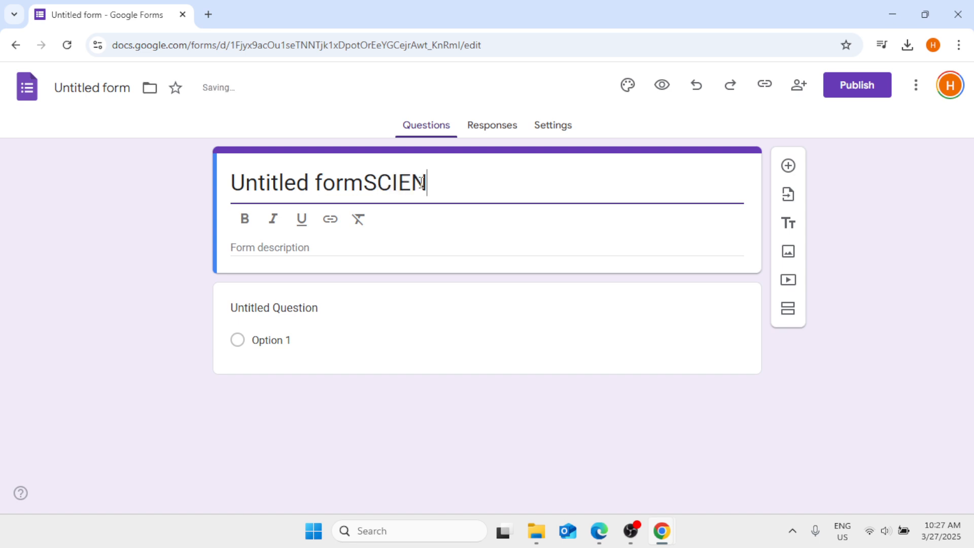
{"action": "type", "text": "CE EXAM"}
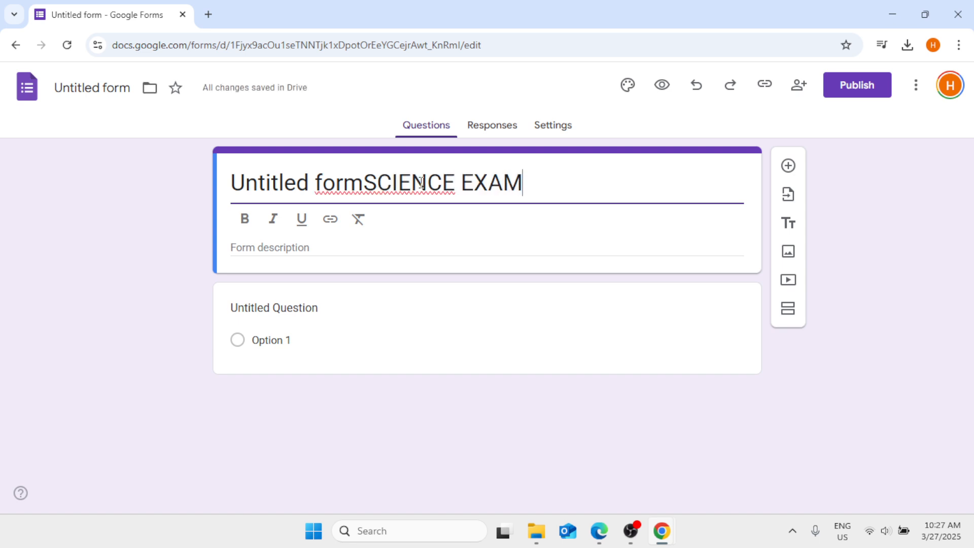
{"action": "left_click_drag", "start_coordinate": [364, 182], "coordinate": [233, 183]}
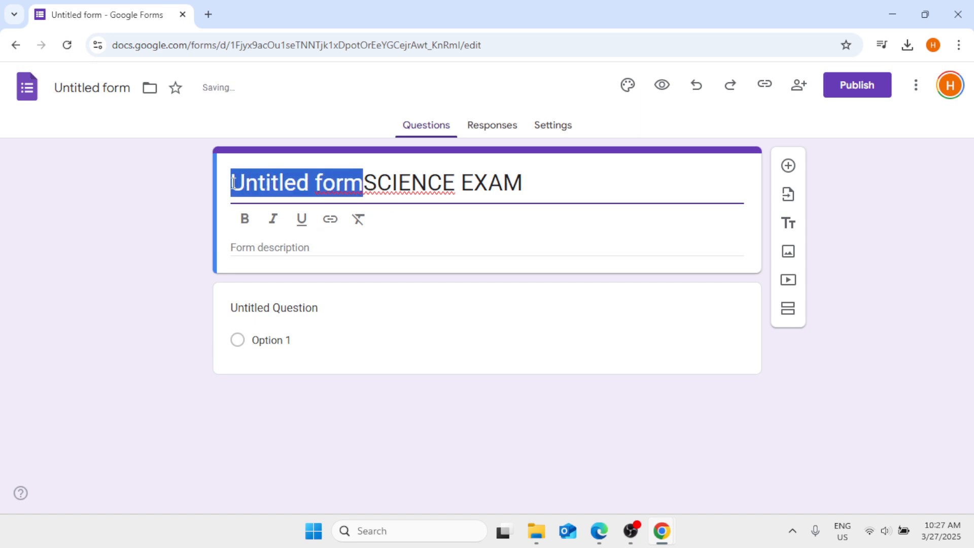
{"action": "key", "text": "BackSpace"}
Enter "PERIODICAL EXAM" as the form description
{"action": "left_click", "coordinate": [272, 249]}
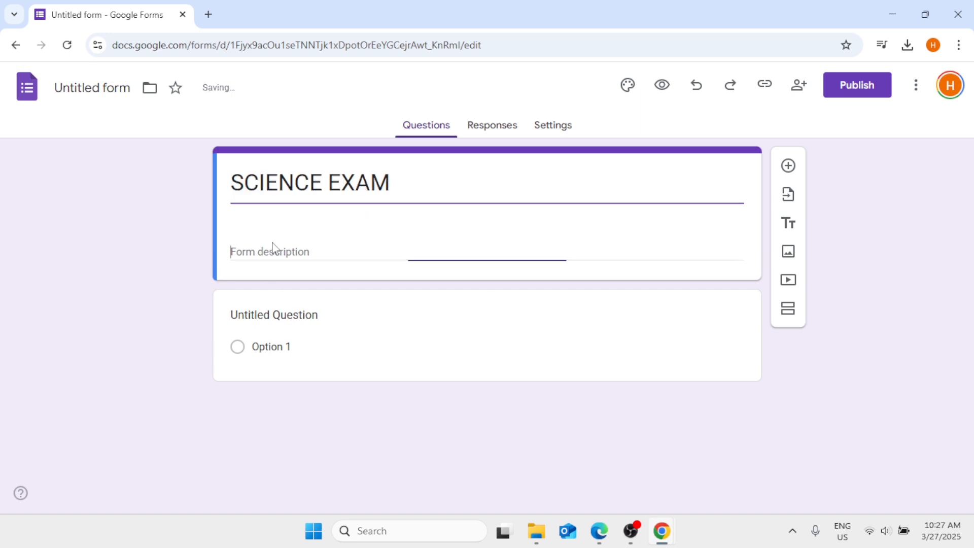
{"action": "type", "text": "PERIODICA"}
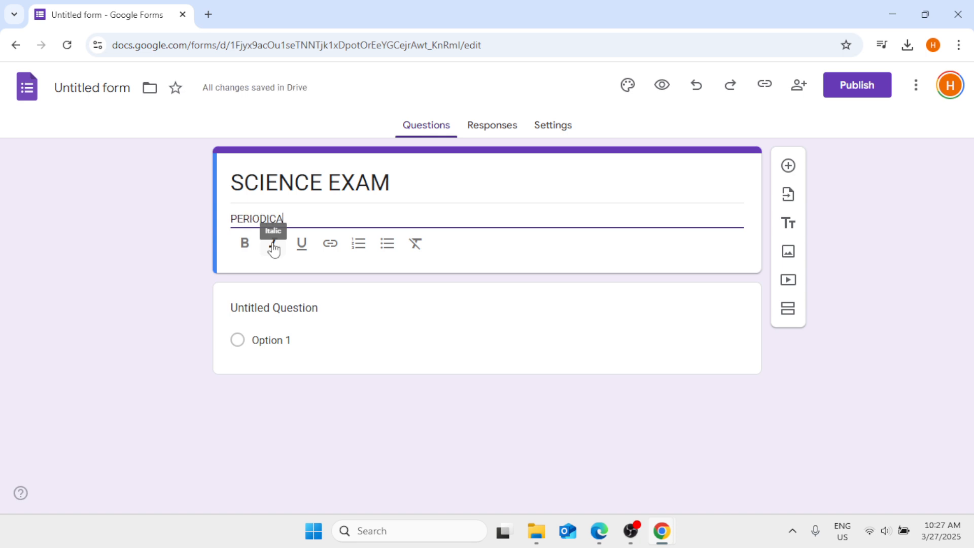
{"action": "type", "text": "L EXAM"}
Clear the default text of the first question's title
{"action": "left_click", "coordinate": [305, 343]}
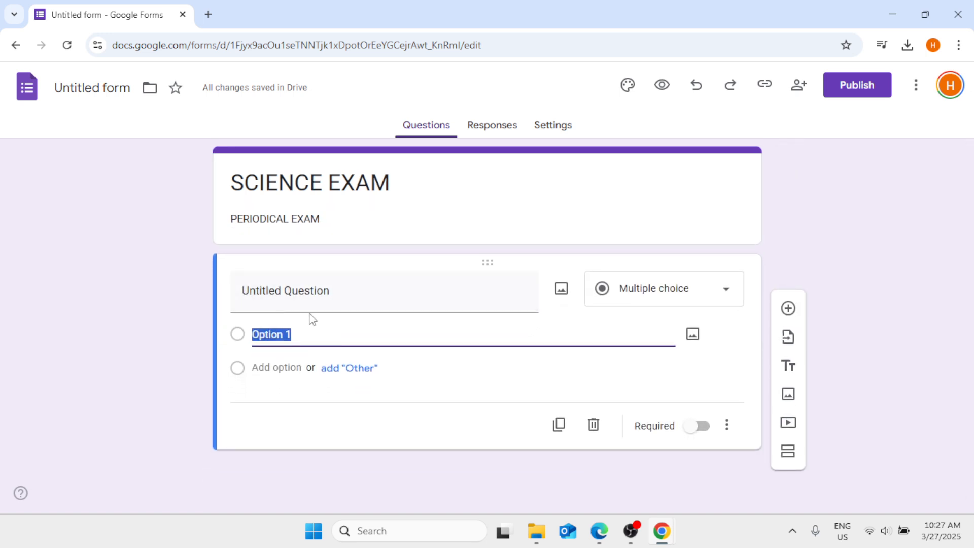
{"action": "left_click", "coordinate": [338, 299]}
{"action": "key", "text": "BackSpace"}
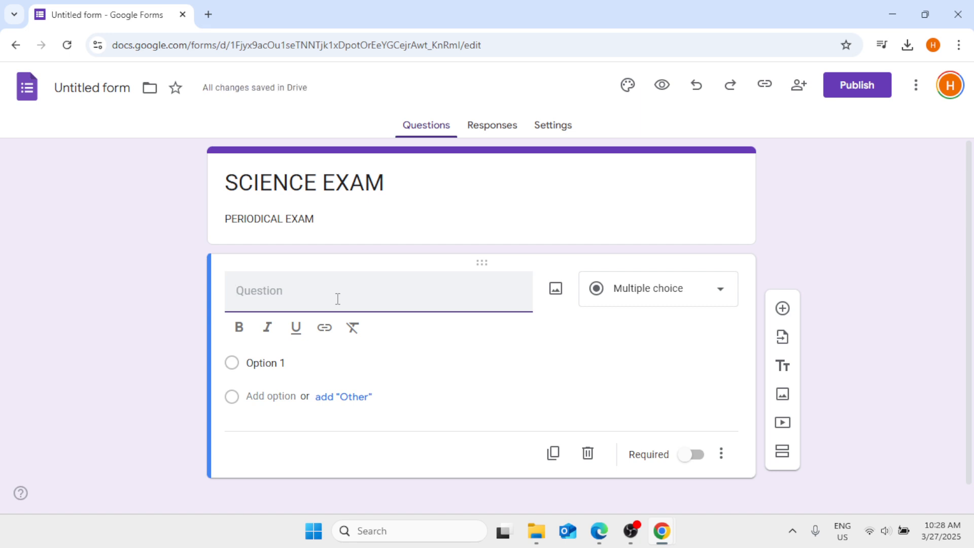
{"action": "type", "text": "WW"}
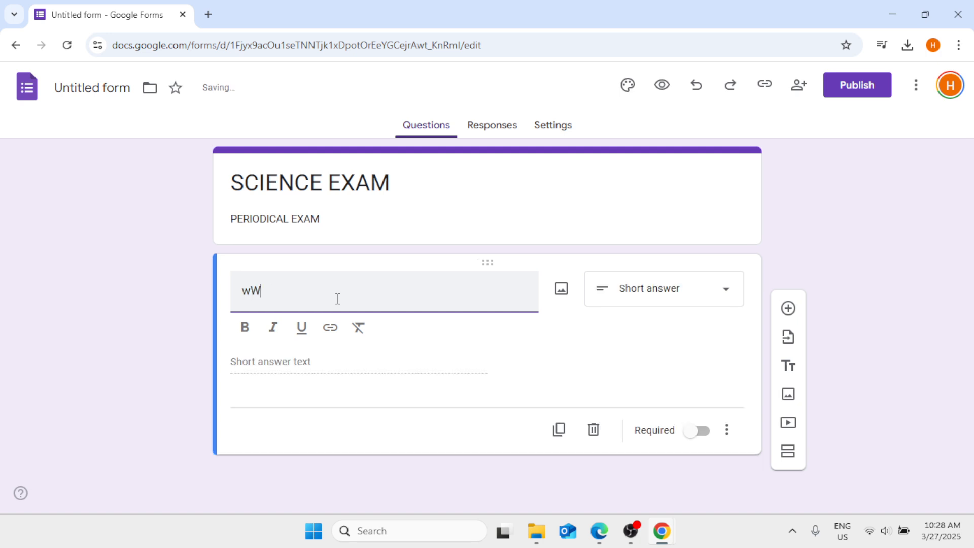
{"action": "key", "text": "BackSpace"}
{"action": "key", "text": "BackSpace"}
{"action": "type", "text": "W"}
{"action": "key", "text": "BackSpace"}
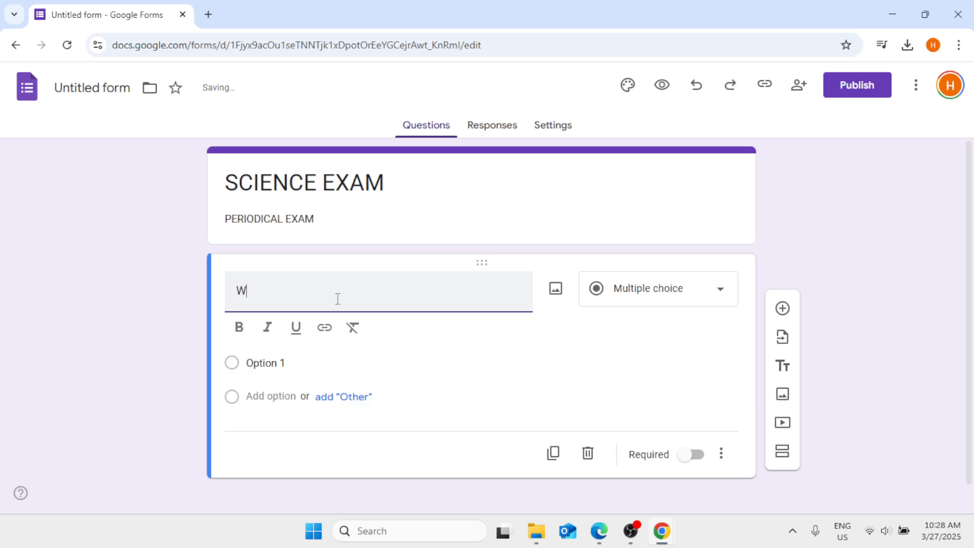
{"action": "type", "text": "erd"}
{"action": "key", "text": "BackSpace"}
{"action": "key", "text": "BackSpace"}
{"action": "key", "text": "BackSpace"}
{"action": "type", "text": "ere"}
{"action": "key", "text": "BackSpace"}
{"action": "type", "text": "fishe"}
{"action": "type", "text": "es "}
{"action": "type", "text": "live?"}
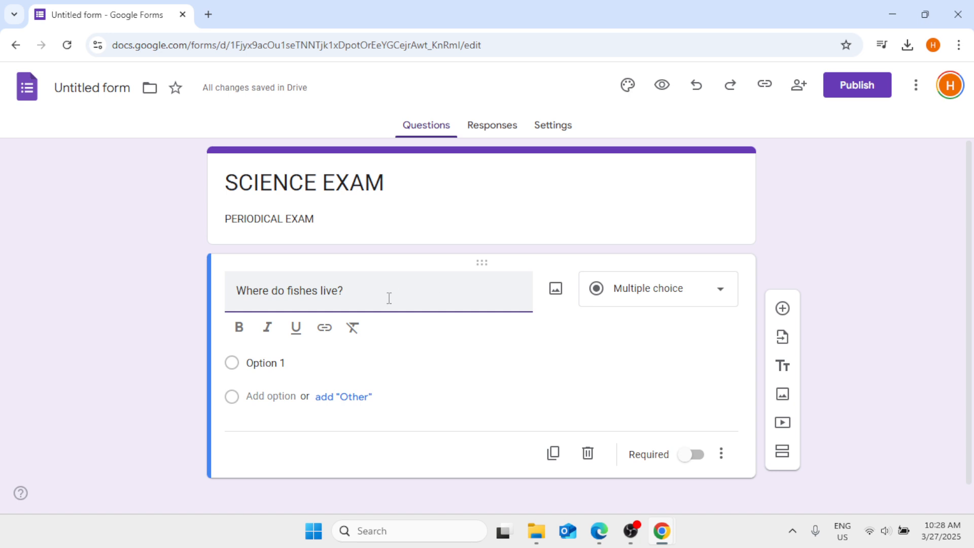
{"action": "left_click_drag", "start_coordinate": [369, 298], "coordinate": [235, 303]}
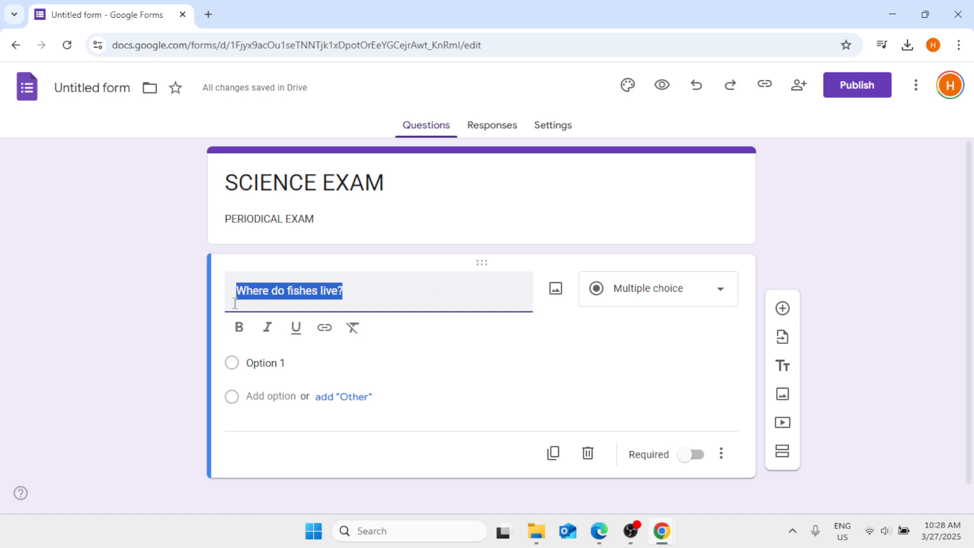
{"action": "key", "text": "BackSpace"}
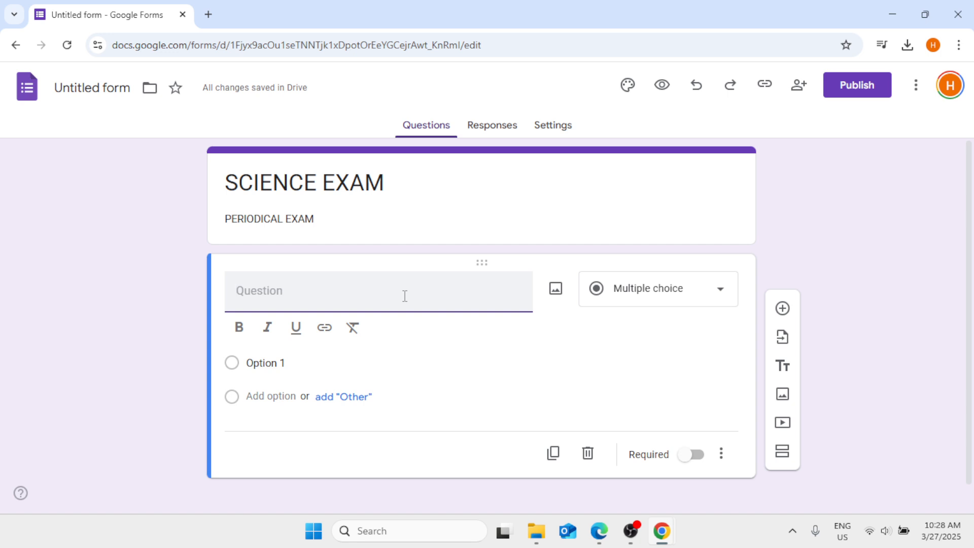
Title the first question "NAME", set its type to Short answer and make it required
{"action": "type", "text": "NAME"}
{"action": "left_click", "coordinate": [728, 302]}
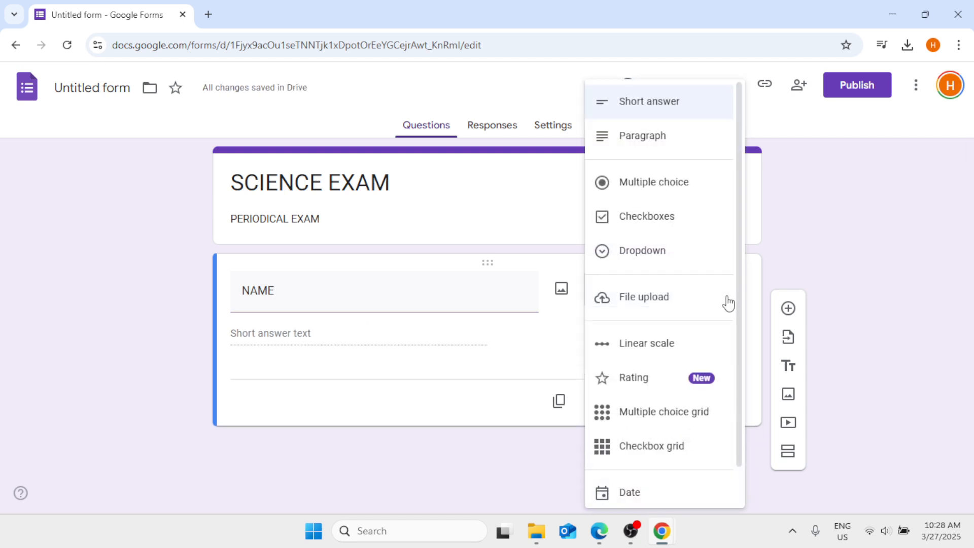
{"action": "left_click", "coordinate": [626, 102]}
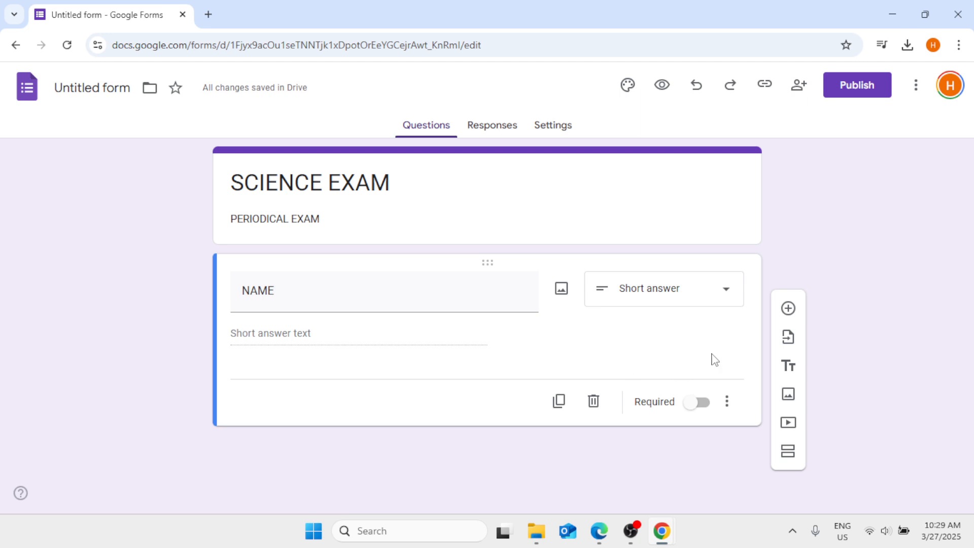
{"action": "left_click", "coordinate": [693, 409]}
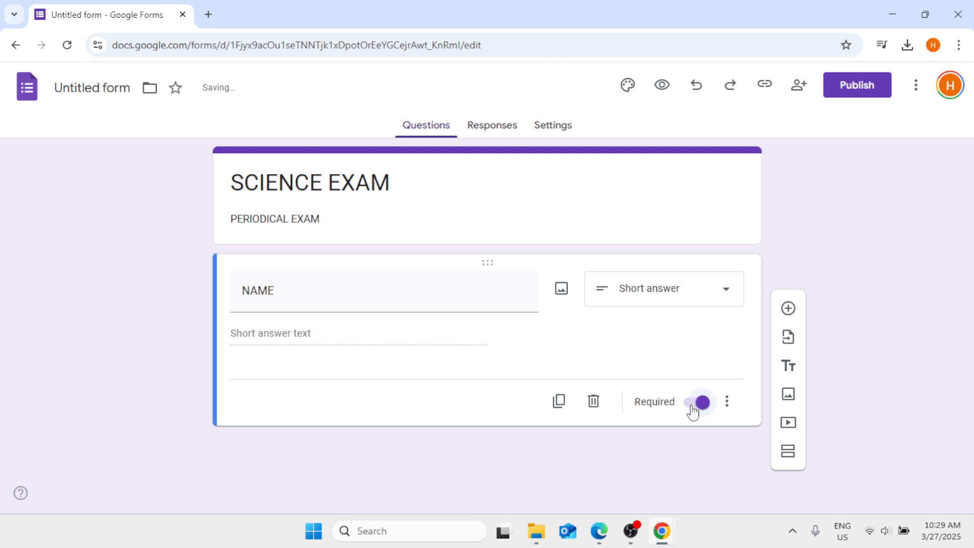
Add a second question titled "EMAIL", set its type to Short answer and make it required
{"action": "left_click", "coordinate": [788, 309]}
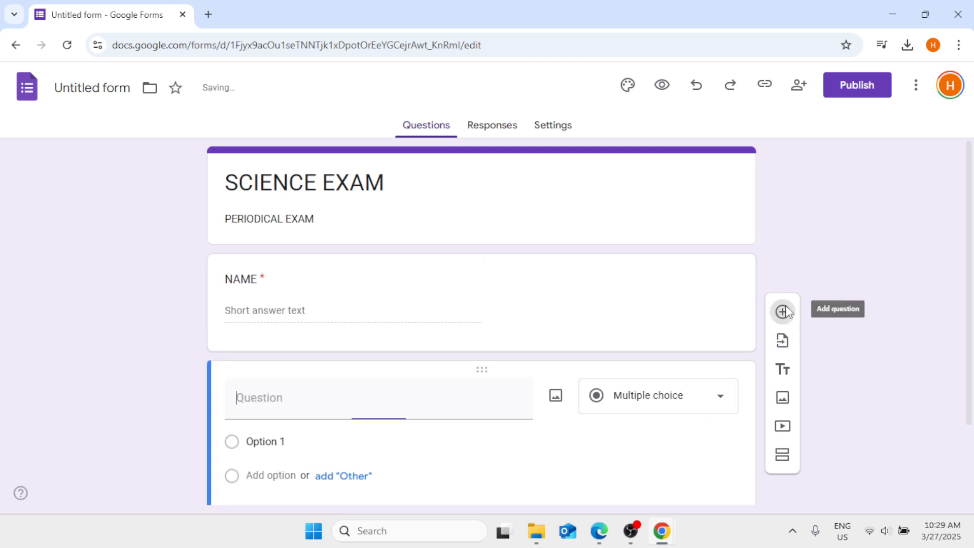
{"action": "scroll", "coordinate": [497, 374], "scroll_direction": "down", "scroll_amount": 2}
{"action": "type", "text": "EMAIL"}
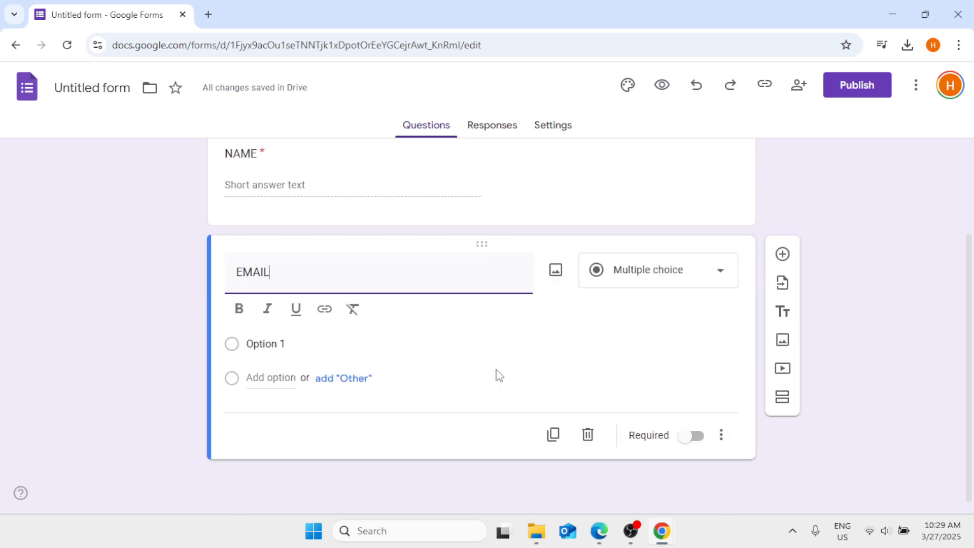
{"action": "left_click", "coordinate": [718, 303]}
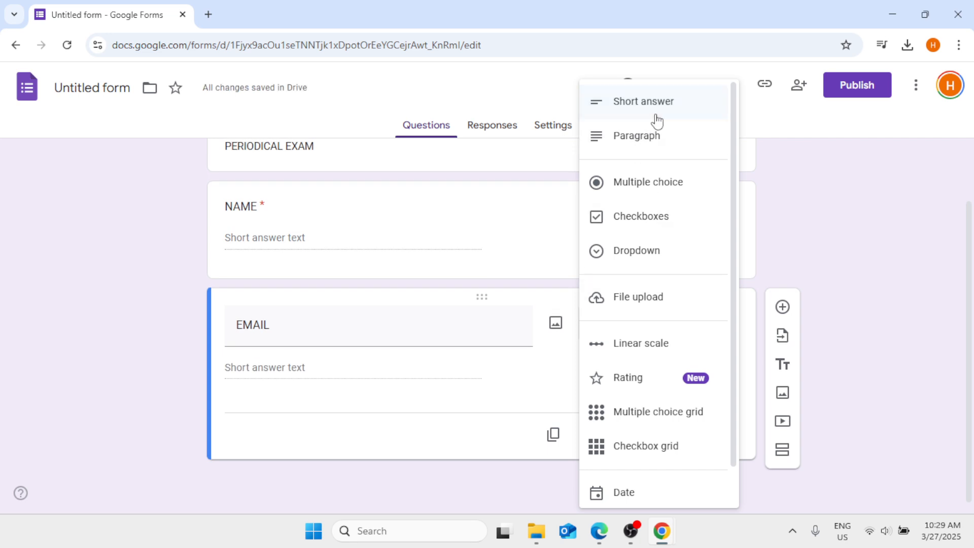
{"action": "left_click", "coordinate": [637, 104]}
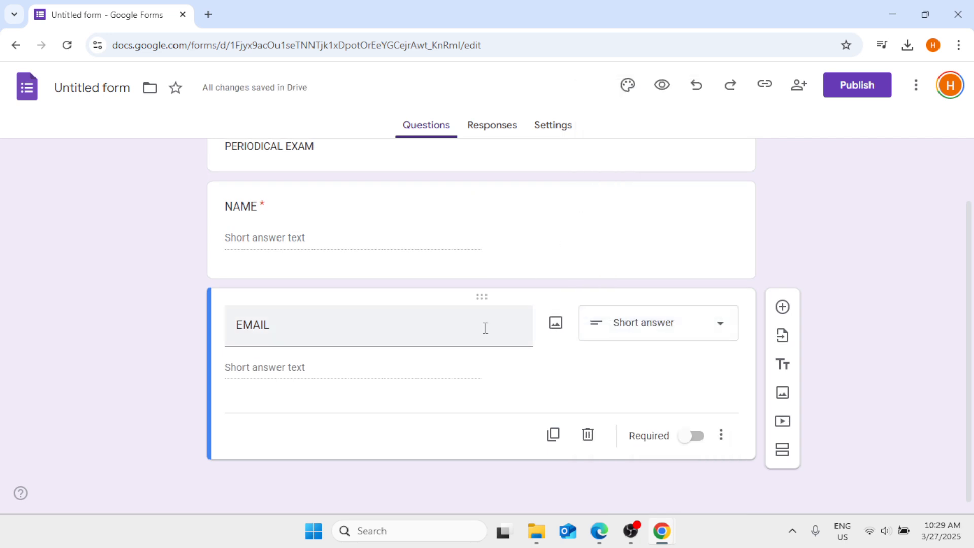
{"action": "left_click", "coordinate": [692, 438]}
Add a third question titled "Where do fishes live?" as a multiple-choice question
{"action": "left_click", "coordinate": [782, 307]}
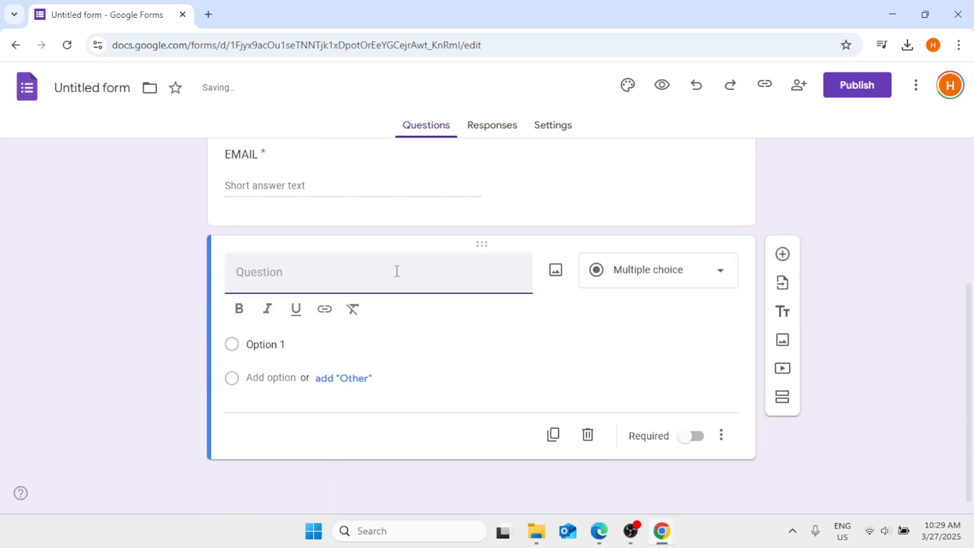
{"action": "type", "text": "W"}
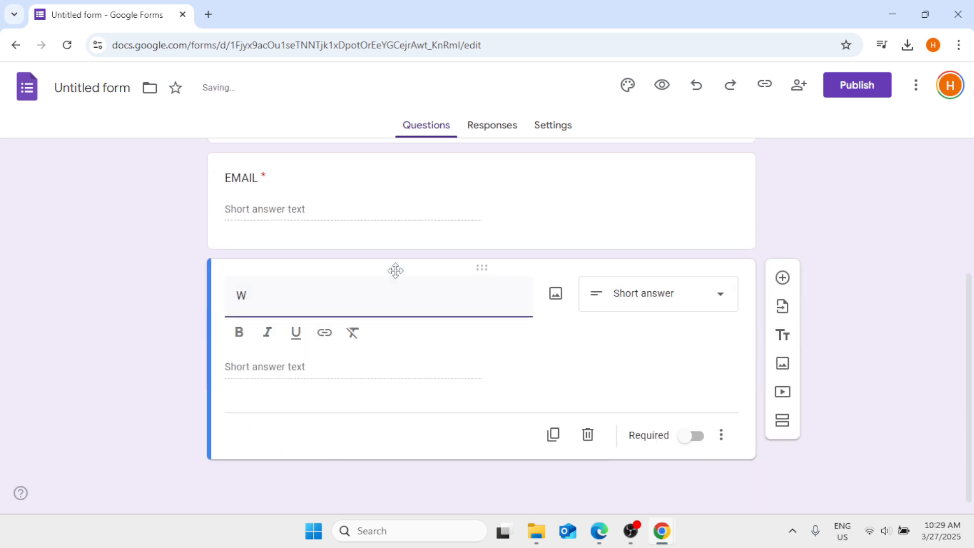
{"action": "type", "text": "here do fishes live?"}
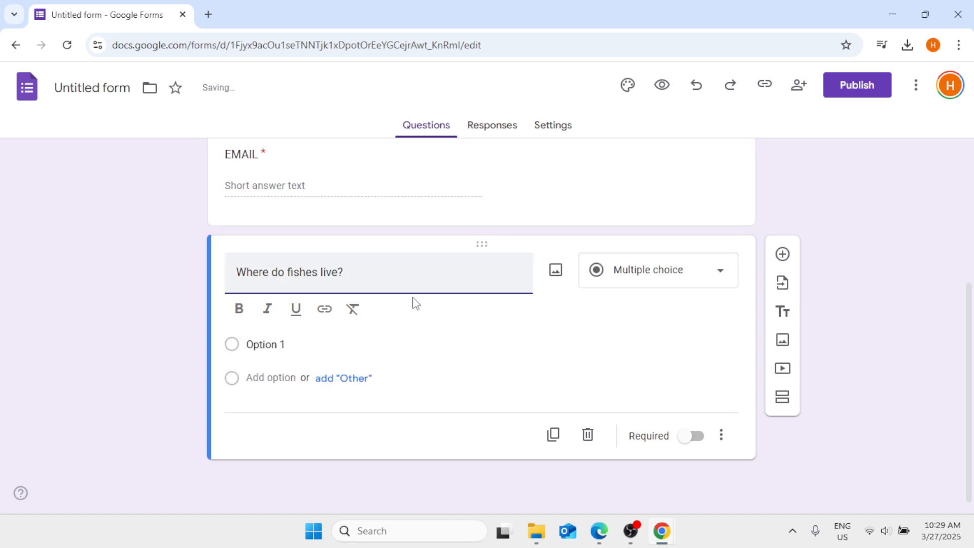
Enter "in the land" and "in the sea" as the first two answer options of the fishes question
{"action": "left_click", "coordinate": [290, 350]}
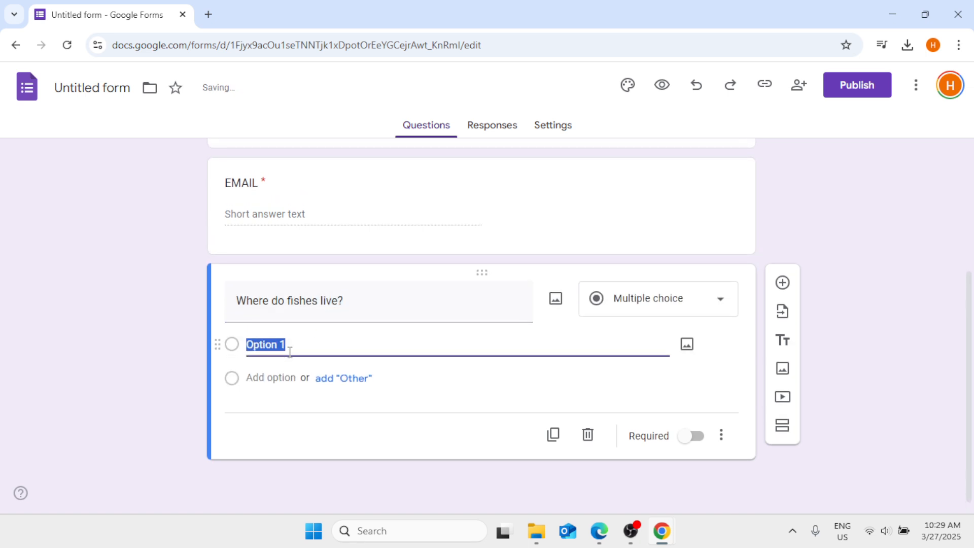
{"action": "key", "text": "BackSpace"}
{"action": "type", "text": "in "}
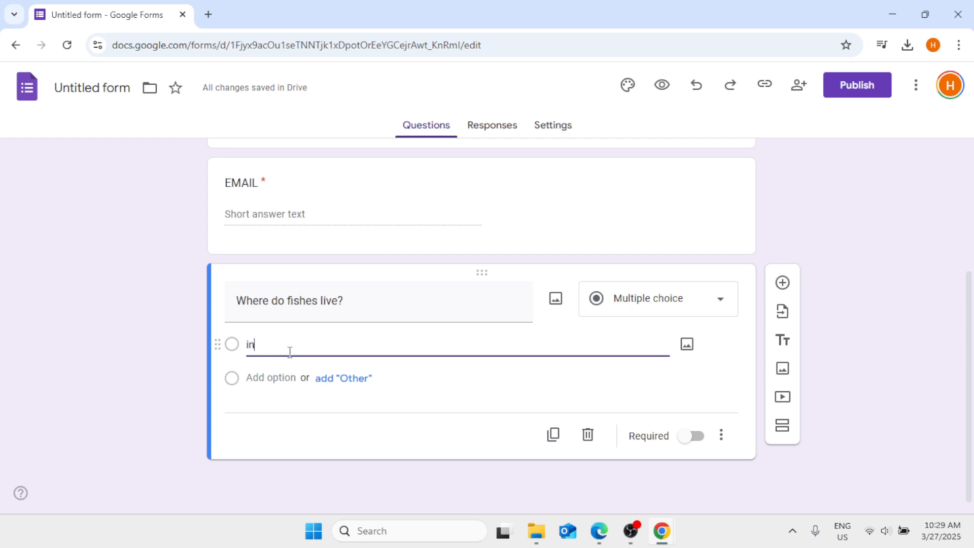
{"action": "type", "text": "the land"}
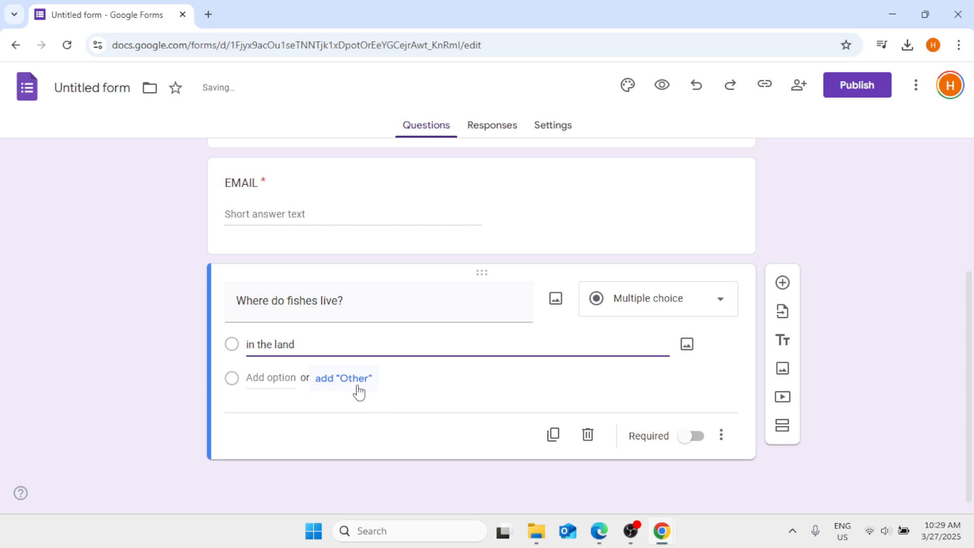
{"action": "left_click", "coordinate": [284, 381]}
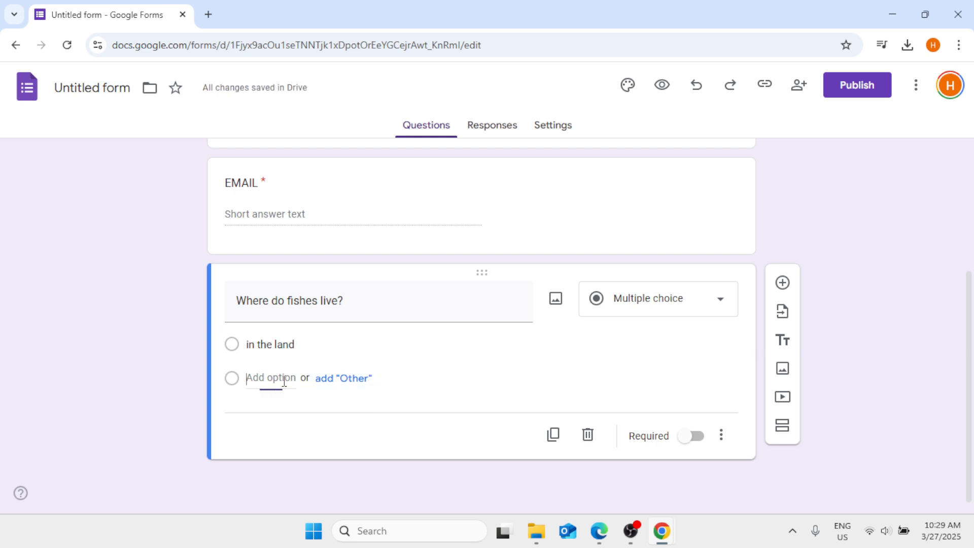
{"action": "key", "text": "BackSpace"}
{"action": "type", "text": "in the se"}
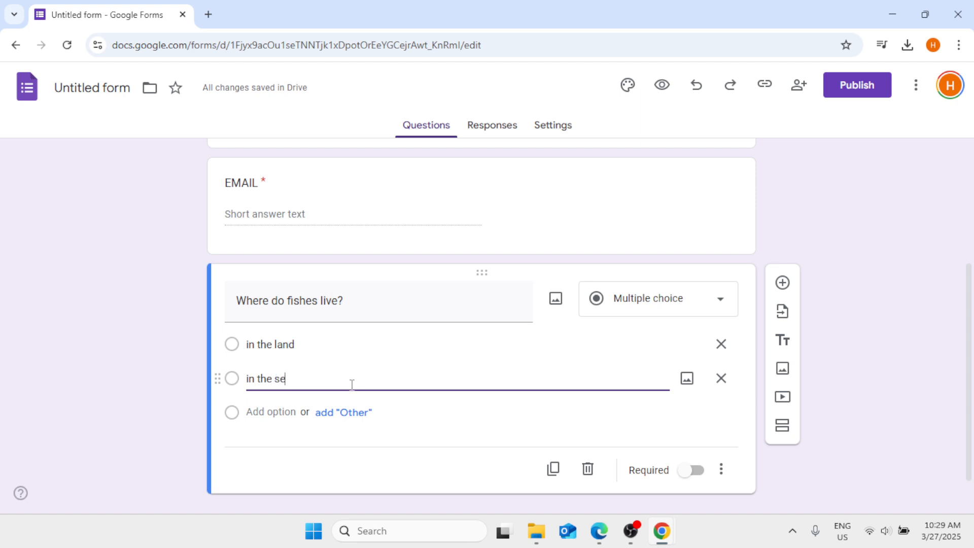
{"action": "type", "text": "a"}
Add an "Other" choice and the answer options "in the hill" and "in the bathroom" to the fishes question
{"action": "left_click", "coordinate": [323, 413]}
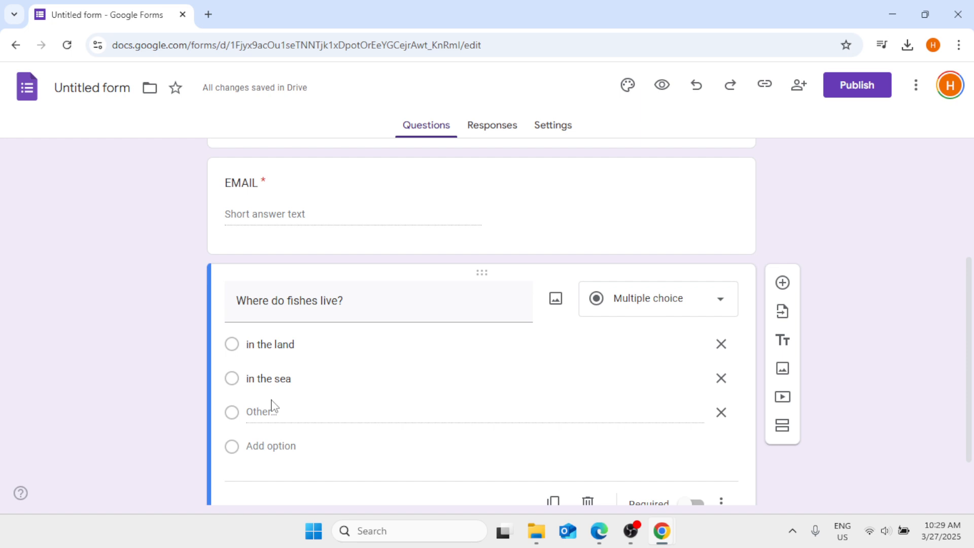
{"action": "left_click", "coordinate": [267, 445]}
{"action": "key", "text": "BackSpace"}
{"action": "type", "text": "in the hill"}
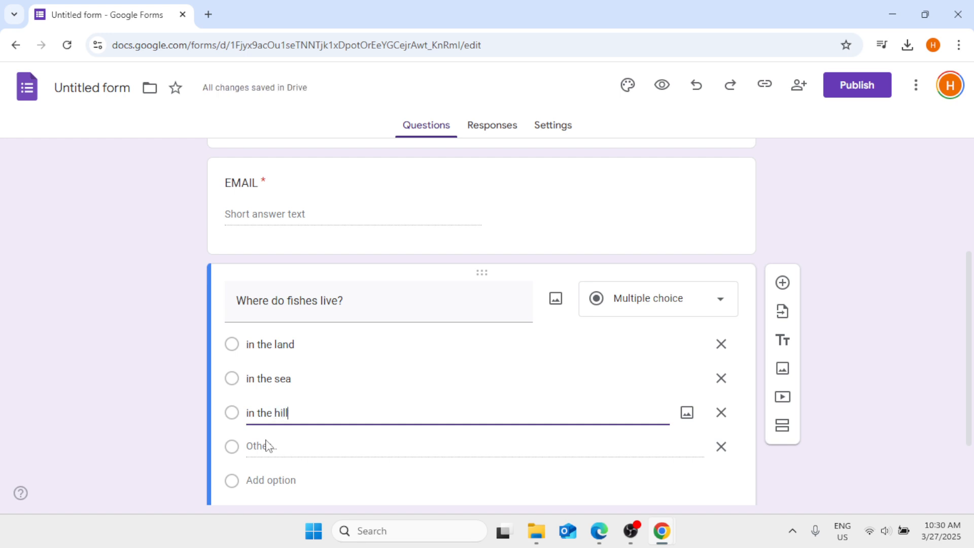
{"action": "left_click", "coordinate": [236, 482]}
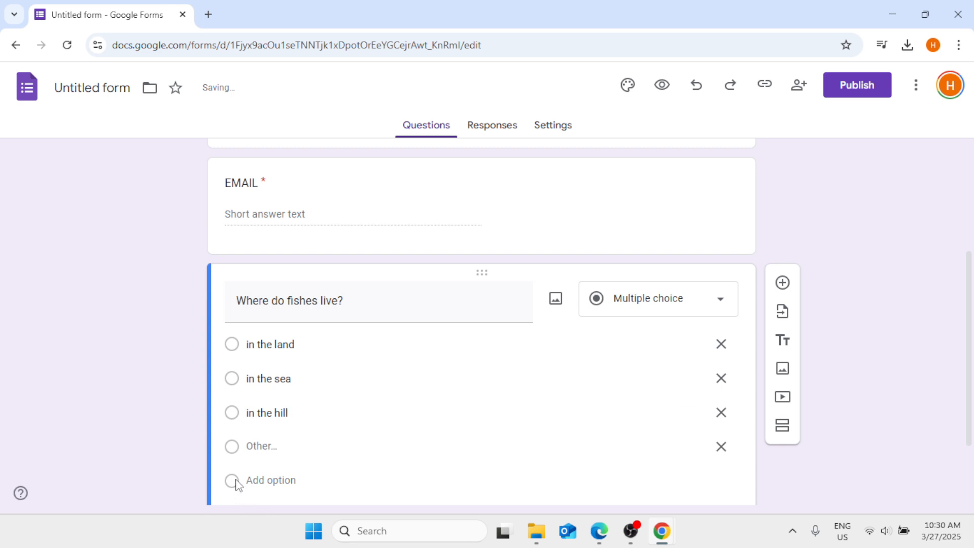
{"action": "scroll", "coordinate": [340, 373], "scroll_direction": "down", "scroll_amount": 2}
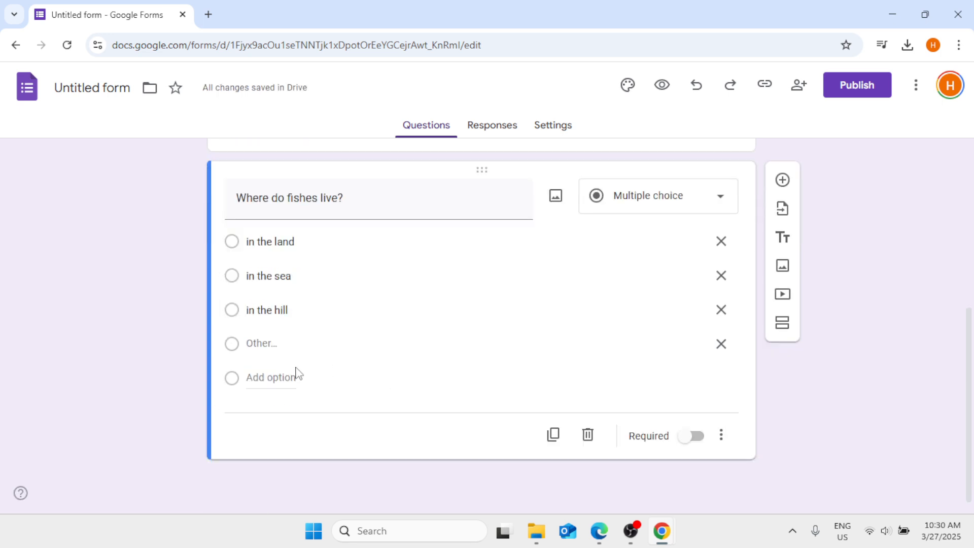
{"action": "left_click", "coordinate": [234, 383]}
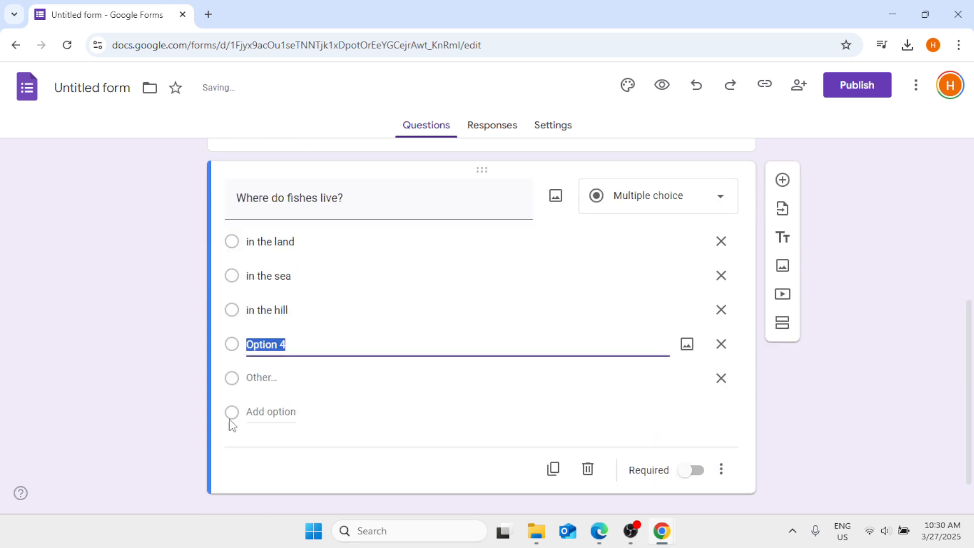
{"action": "key", "text": "BackSpace"}
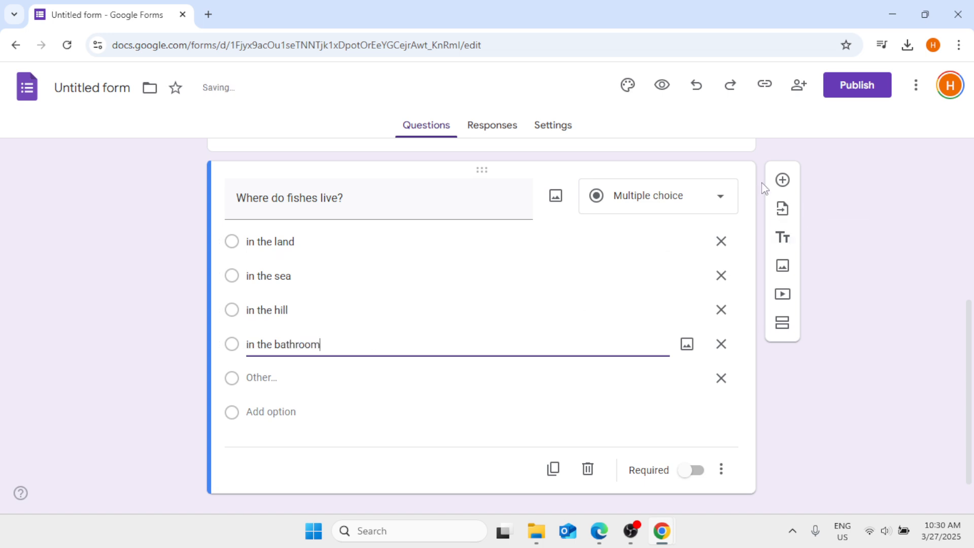
Add a blank question below the fishes question and publish the form for anyone with the link
{"action": "left_click", "coordinate": [783, 181]}
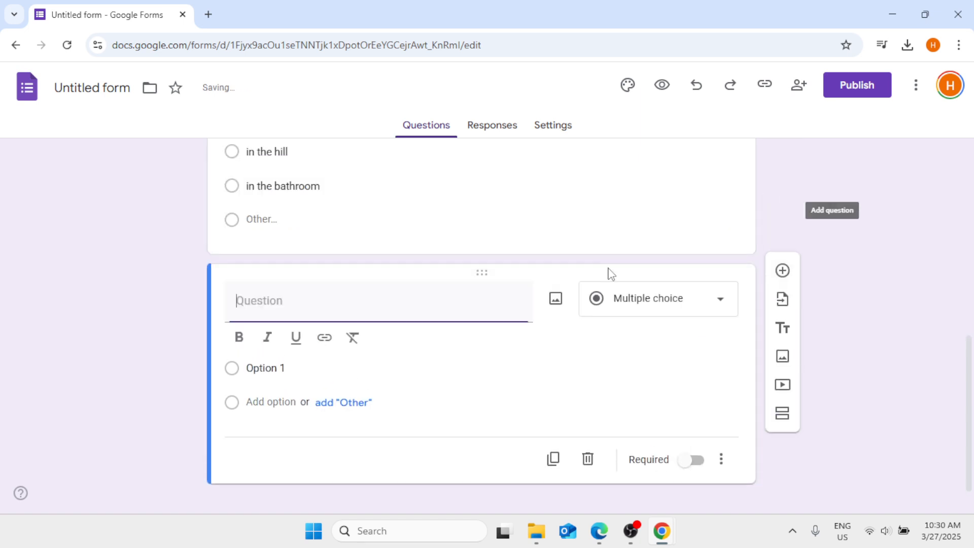
{"action": "scroll", "coordinate": [463, 442], "scroll_direction": "up", "scroll_amount": 9}
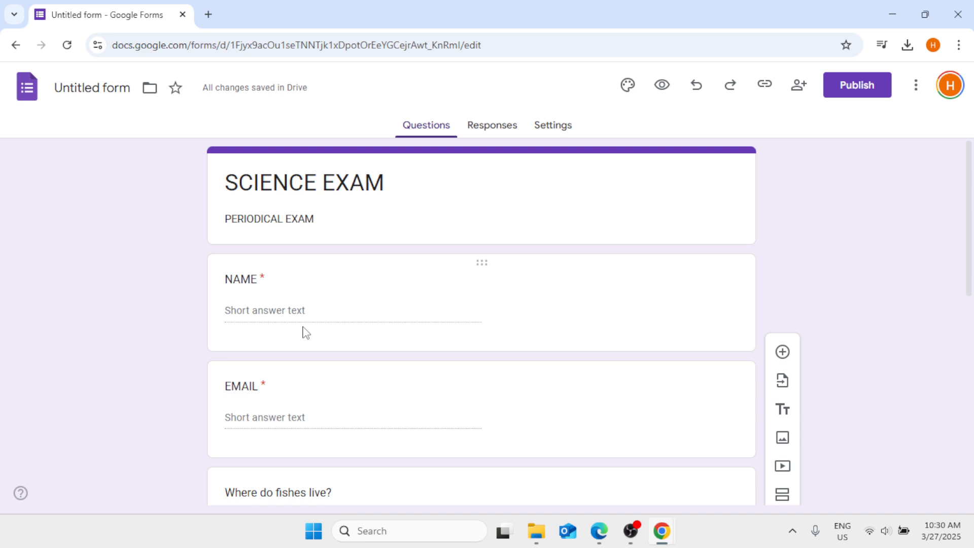
{"action": "left_click", "coordinate": [860, 96]}
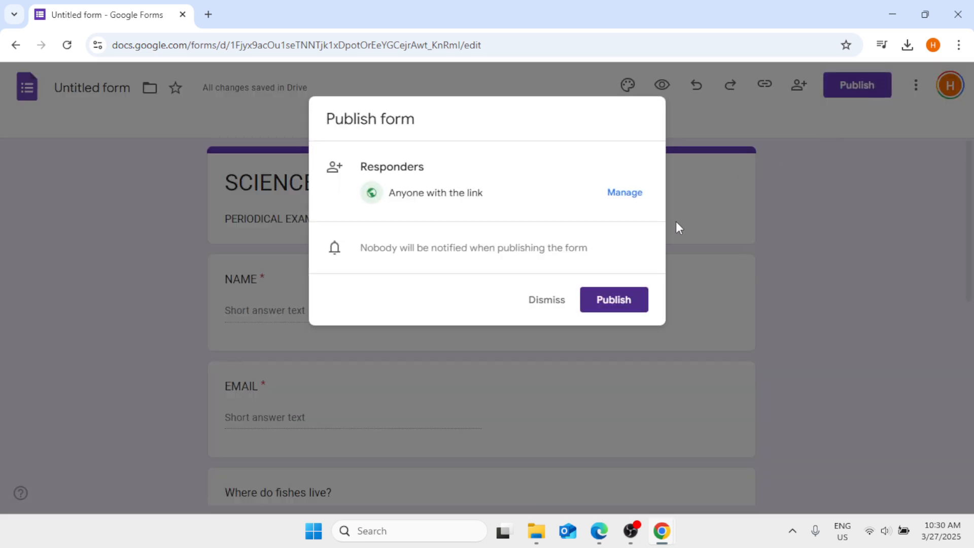
{"action": "left_click", "coordinate": [622, 303]}
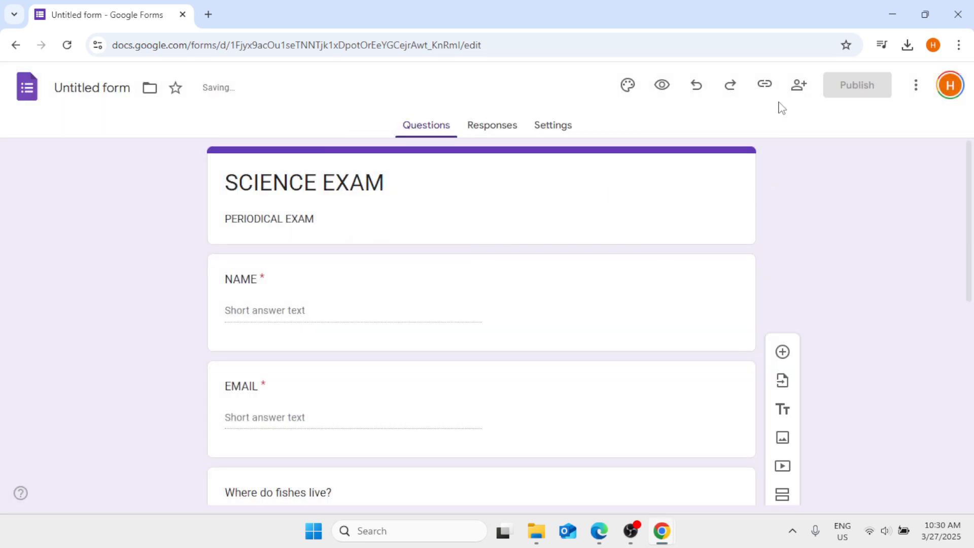
Review the published form's sharing settings, including editor and responder access, and close them
{"action": "left_click", "coordinate": [778, 85]}
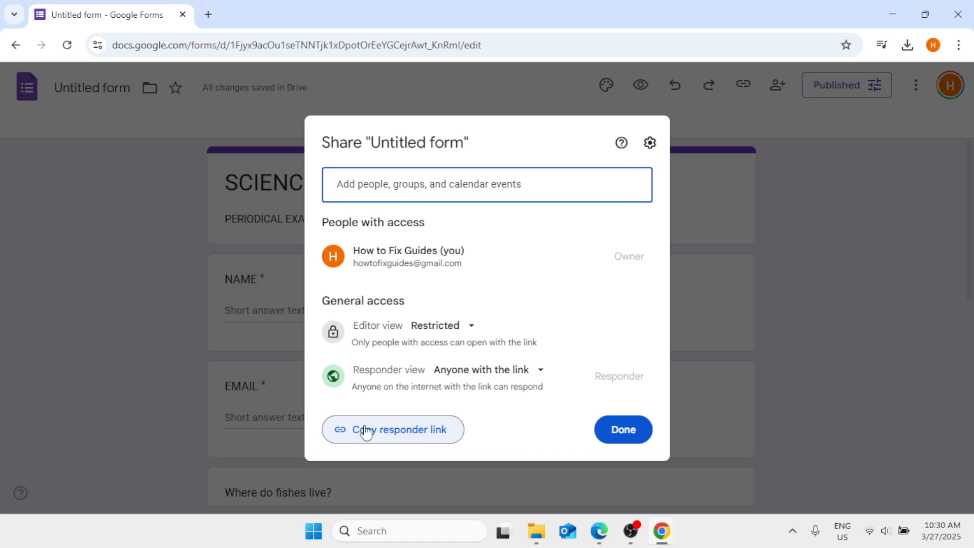
{"action": "left_click", "coordinate": [616, 432]}
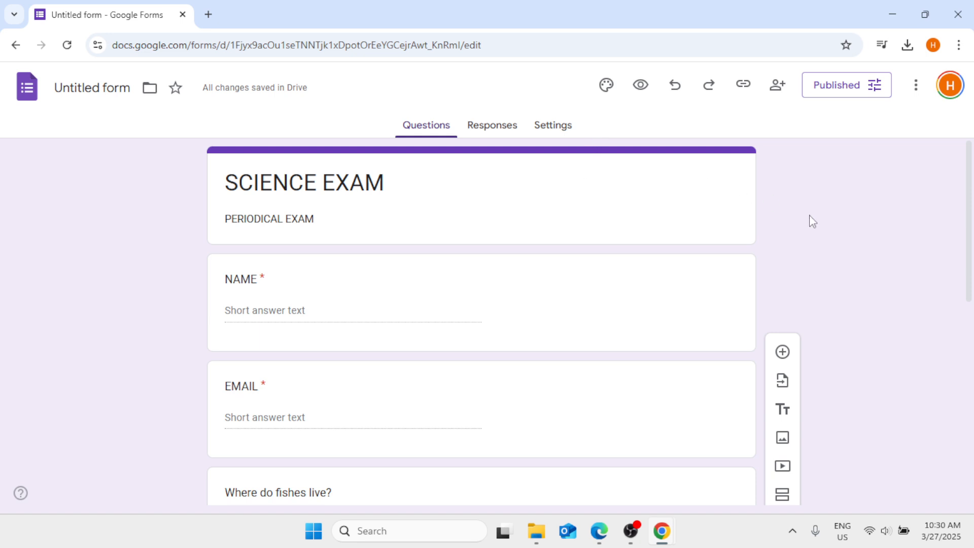
{"action": "left_click", "coordinate": [629, 532]}
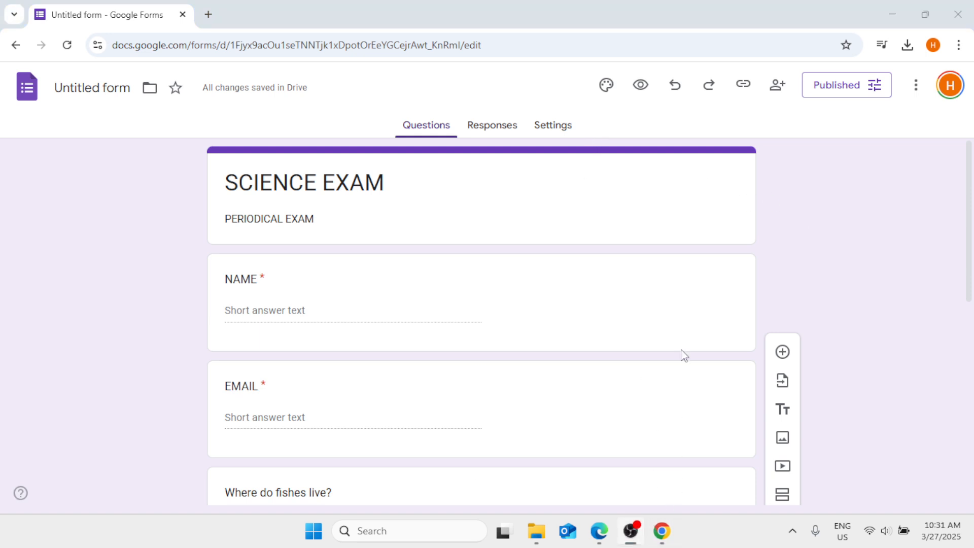